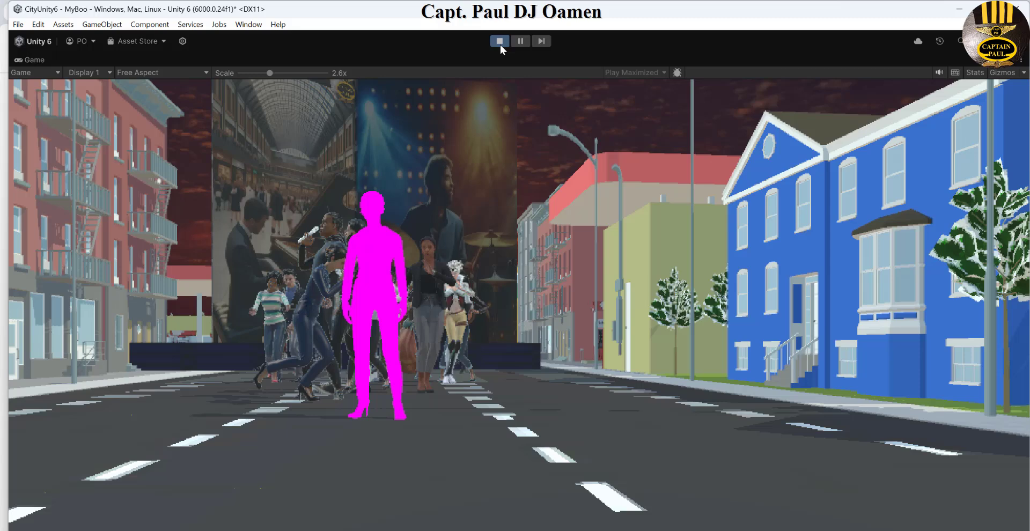
Step: Stop the game and select the Standing Arguing model in Assets > I_Know > Standing Arguing
{"action": "left_click", "coordinate": [499, 41]}
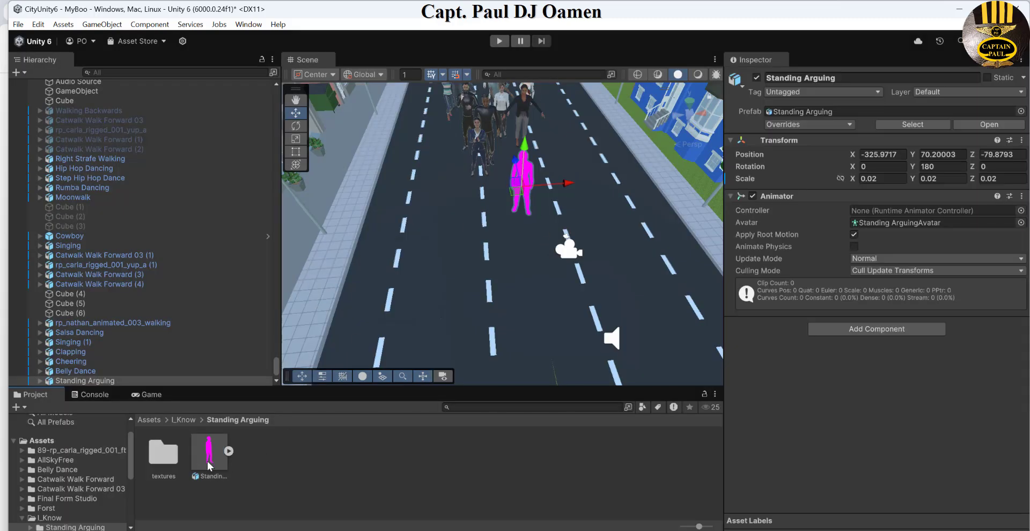
{"action": "left_click", "coordinate": [185, 421]}
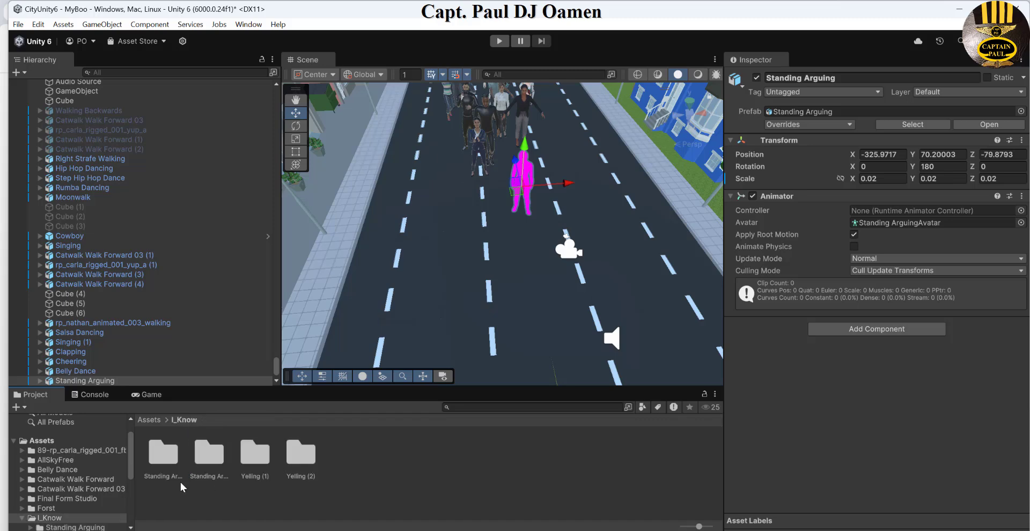
{"action": "double_click", "coordinate": [163, 455]}
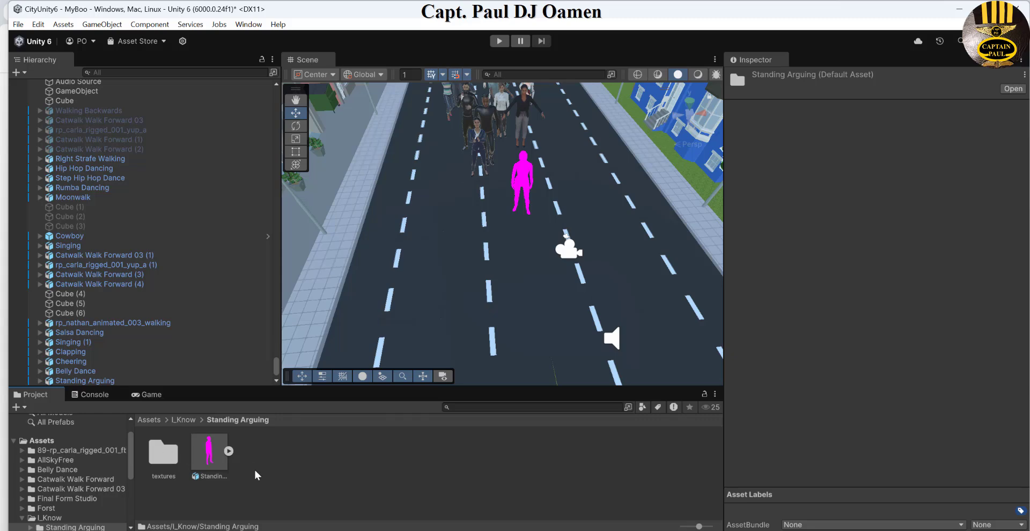
{"action": "left_click", "coordinate": [211, 457]}
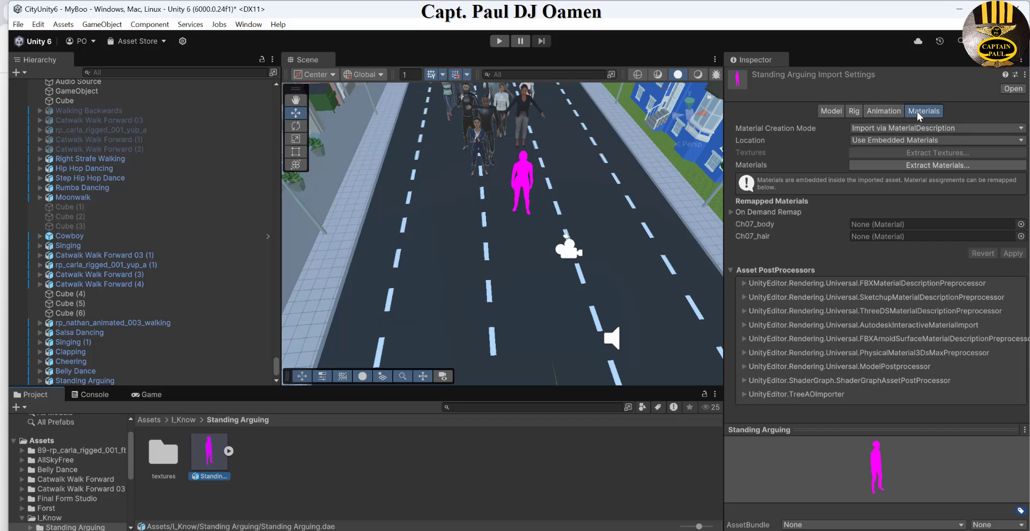
Step: Keep the rig as Humanoid and enable Loop Time on the Take 001 clip
{"action": "left_click", "coordinate": [880, 112]}
{"action": "left_click", "coordinate": [852, 112]}
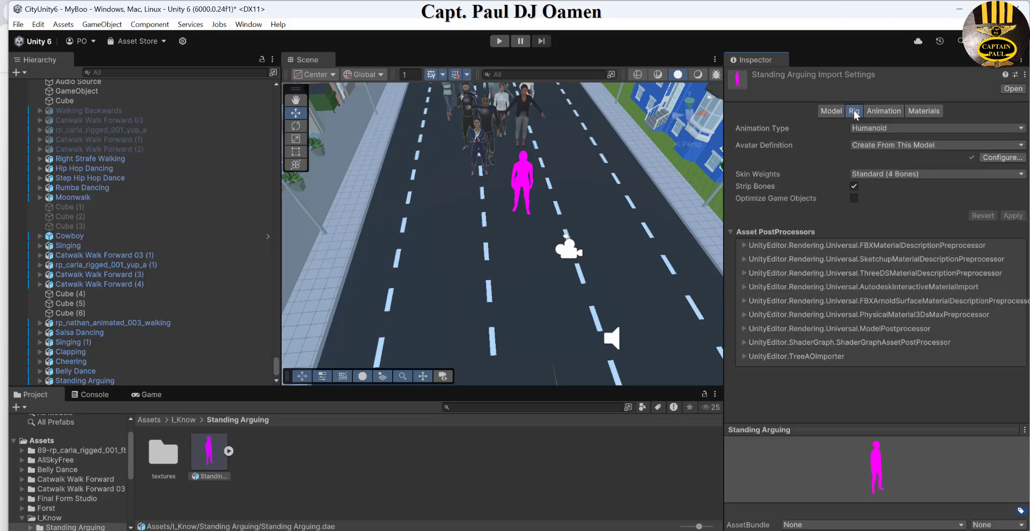
{"action": "left_click", "coordinate": [1020, 134]}
{"action": "left_click", "coordinate": [892, 185]}
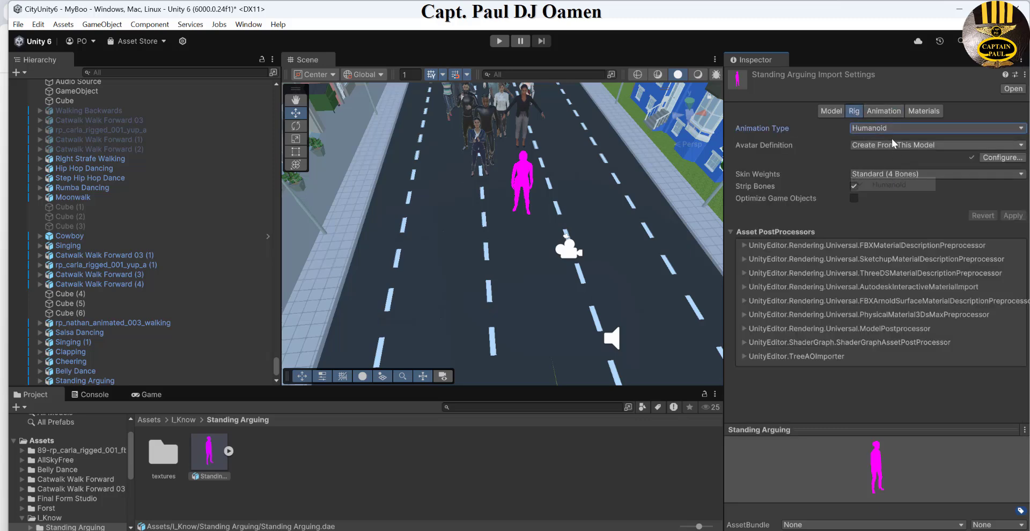
{"action": "left_click", "coordinate": [884, 112]}
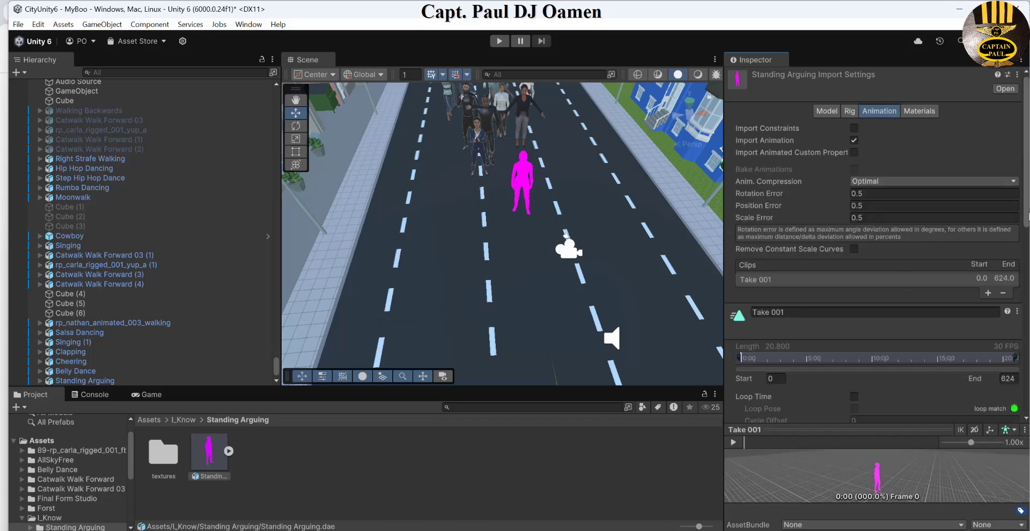
{"action": "left_click_drag", "start_coordinate": [1025, 254], "coordinate": [1027, 278]}
{"action": "left_click", "coordinate": [854, 261]}
{"action": "scroll", "coordinate": [1023, 193], "scroll_direction": "up", "scroll_amount": 4}
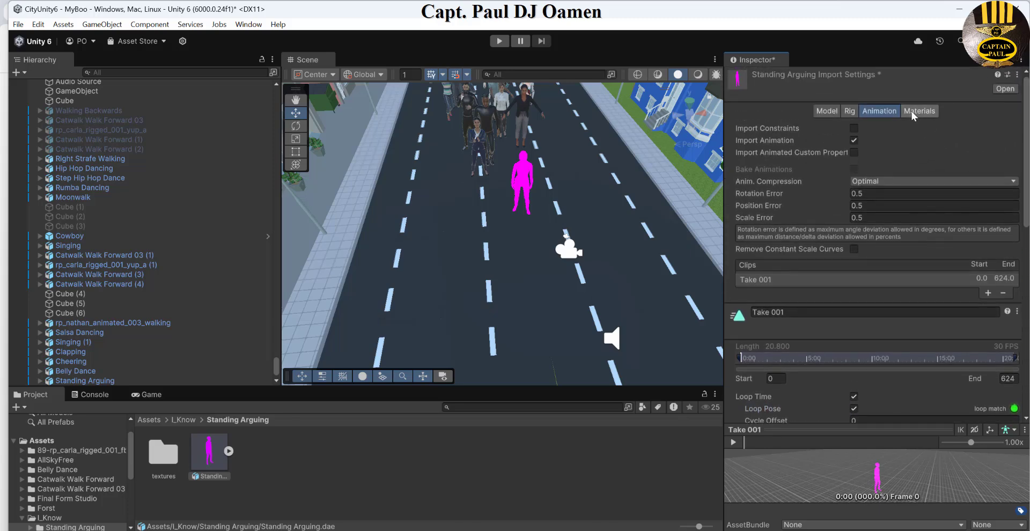
Step: Set Material Creation Mode to Standard (Legacy) on the Materials tab and apply the reimport
{"action": "left_click", "coordinate": [926, 113]}
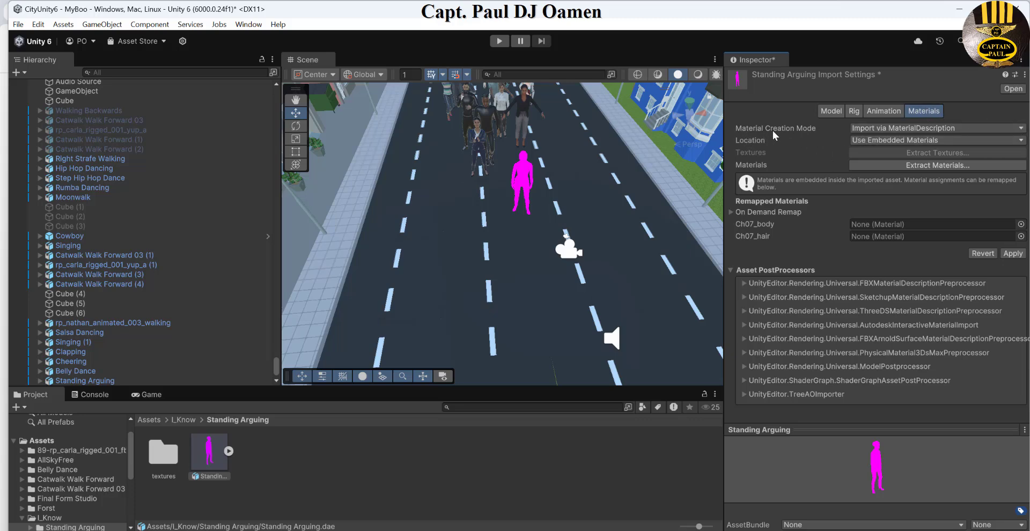
{"action": "left_click", "coordinate": [1021, 131]}
{"action": "left_click", "coordinate": [918, 157]}
{"action": "left_click", "coordinate": [1012, 266]}
{"action": "left_click", "coordinate": [523, 185]}
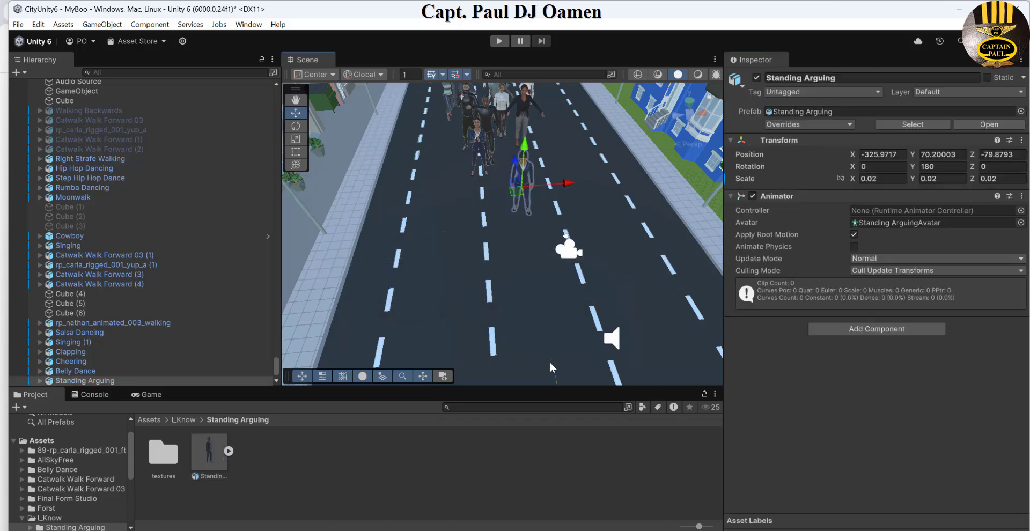
Step: Reselect the model and apply Import via MaterialDescription as the Material Creation Mode
{"action": "left_click", "coordinate": [209, 458]}
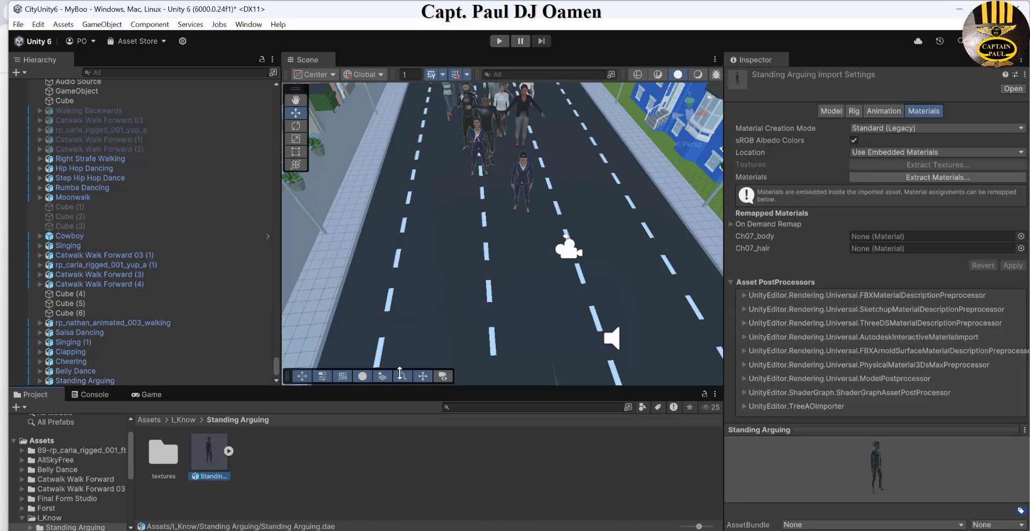
{"action": "left_click", "coordinate": [1021, 131]}
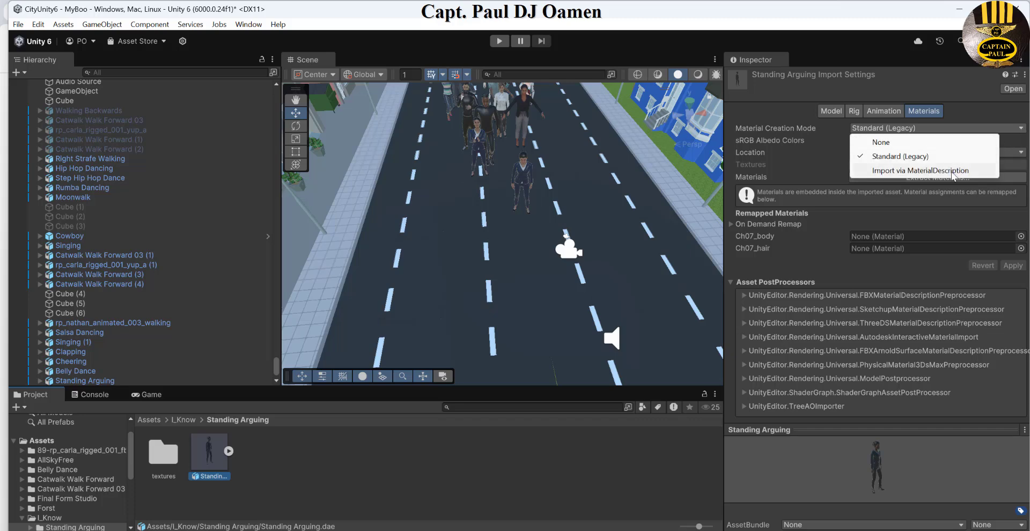
{"action": "left_click", "coordinate": [912, 170]}
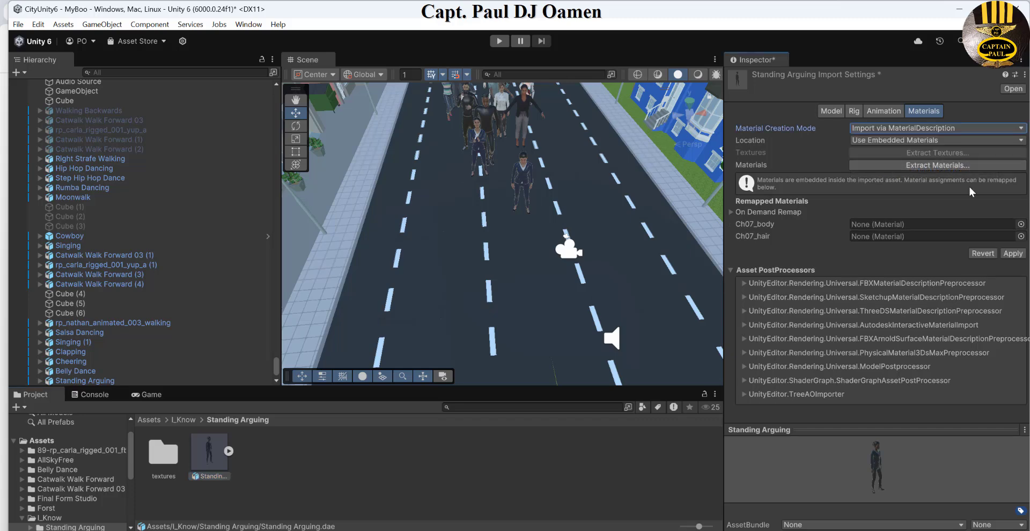
{"action": "left_click", "coordinate": [1014, 254]}
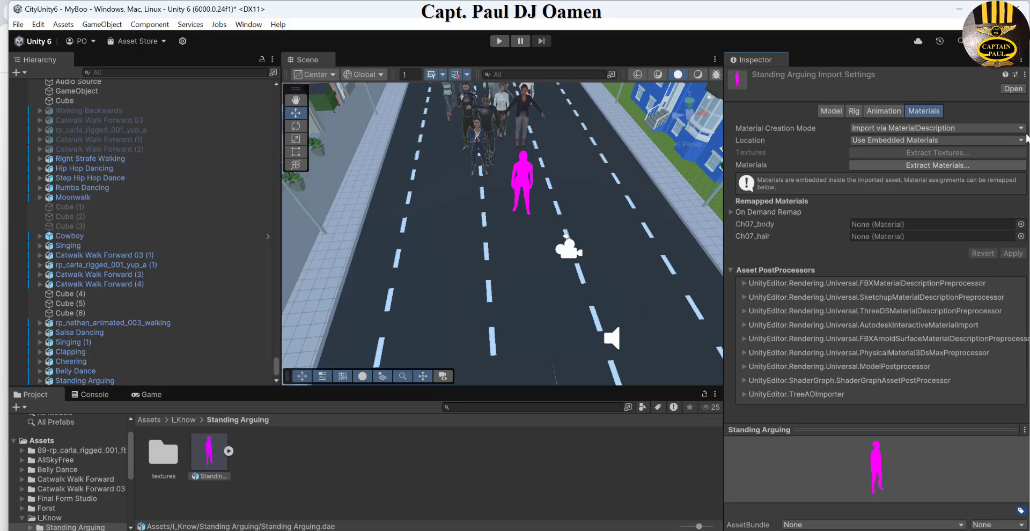
Step: Reapply Standard (Legacy) material creation, then play the city scene
{"action": "left_click", "coordinate": [1023, 129]}
{"action": "left_click", "coordinate": [926, 157]}
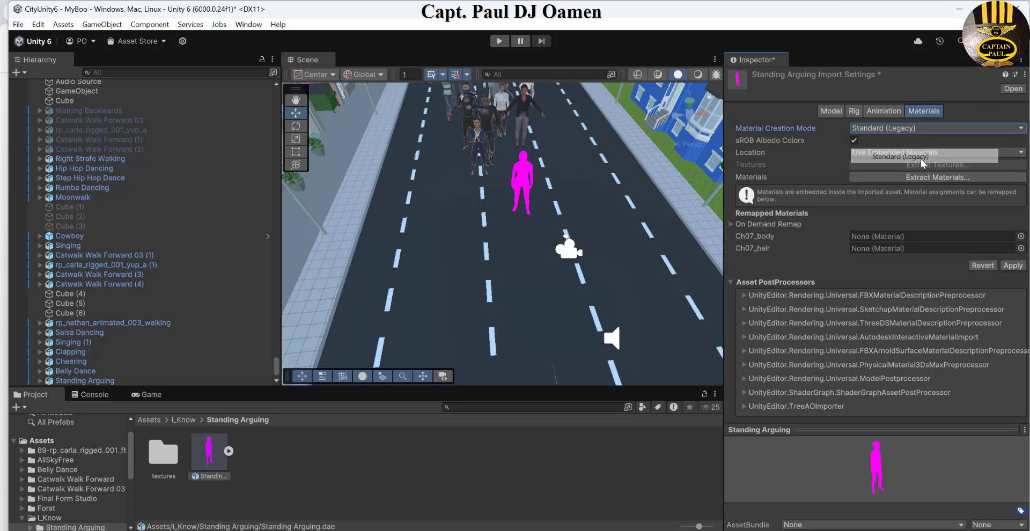
{"action": "left_click", "coordinate": [1013, 266]}
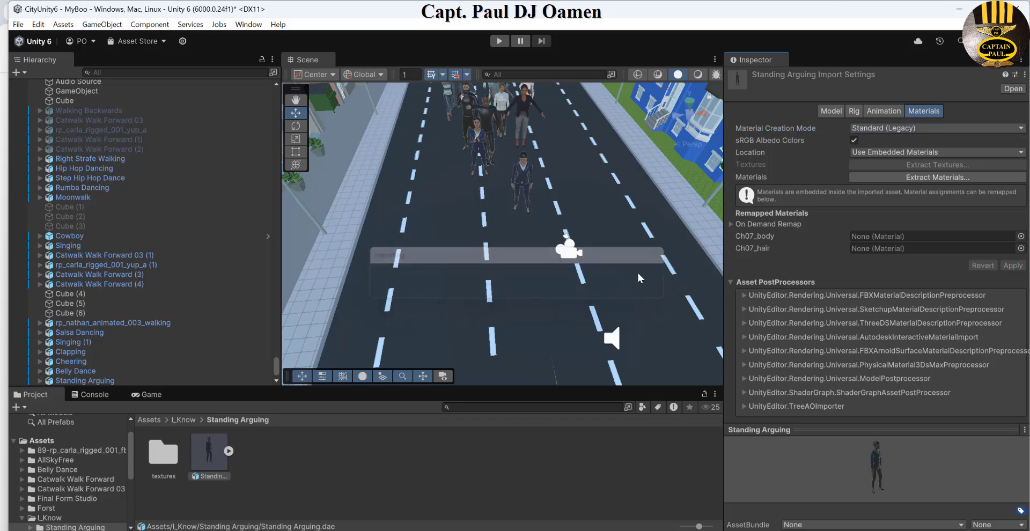
{"action": "left_click", "coordinate": [500, 41]}
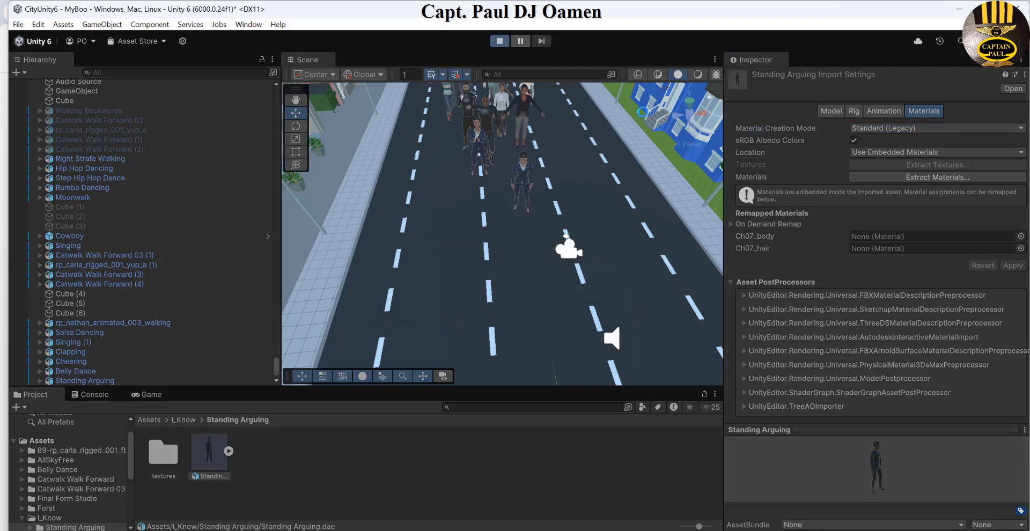